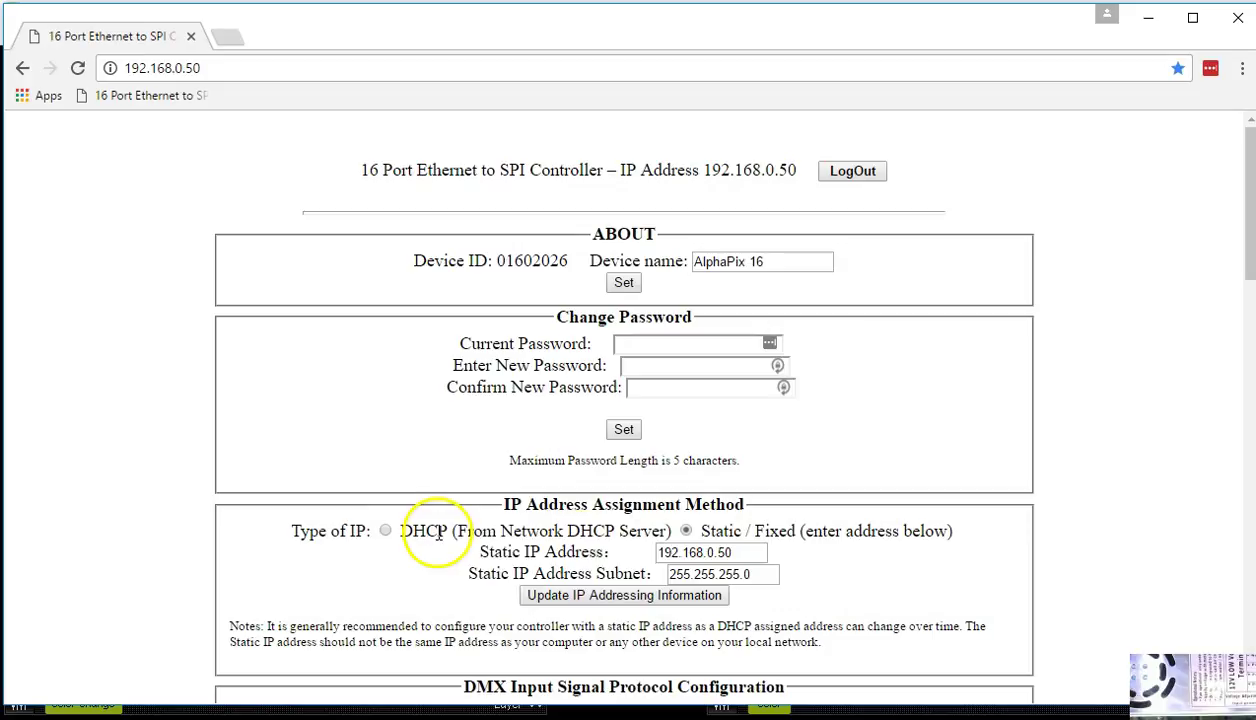
Review the controller's SPI Output 1 pixel count, then minimize Chrome to reveal MADRIX
scroll(1250, 210, down, 5)
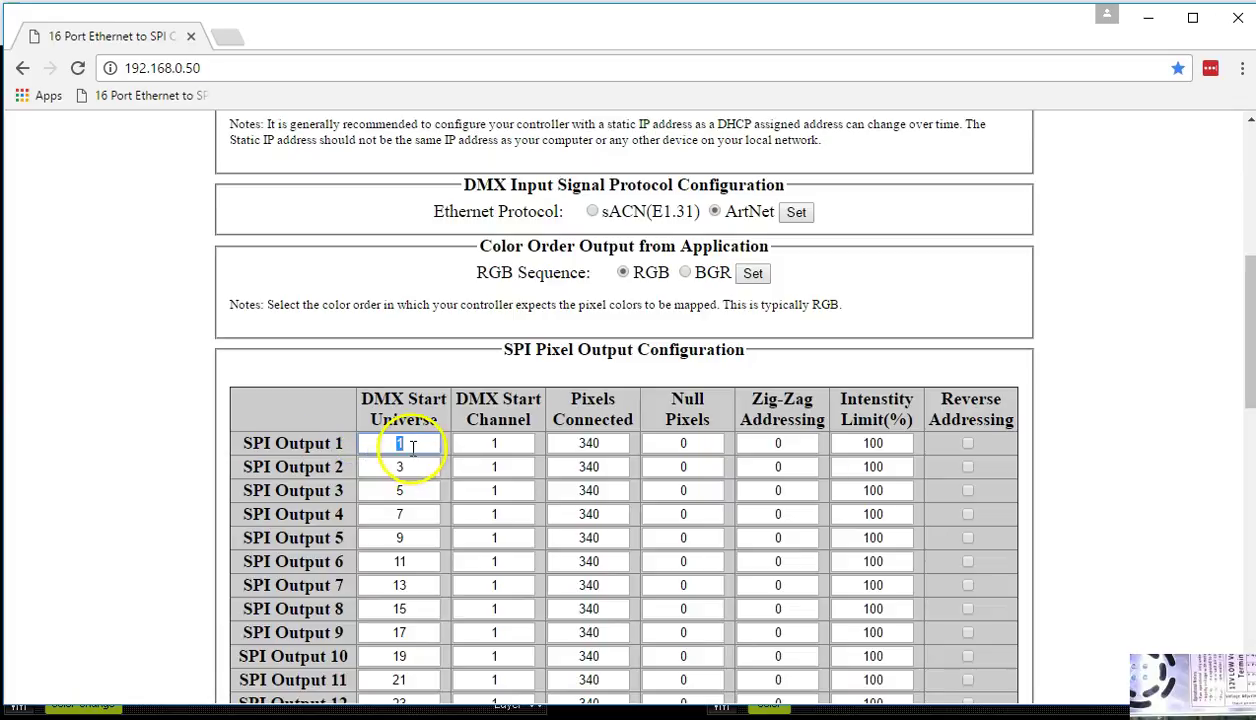
drag(604, 444, 536, 446)
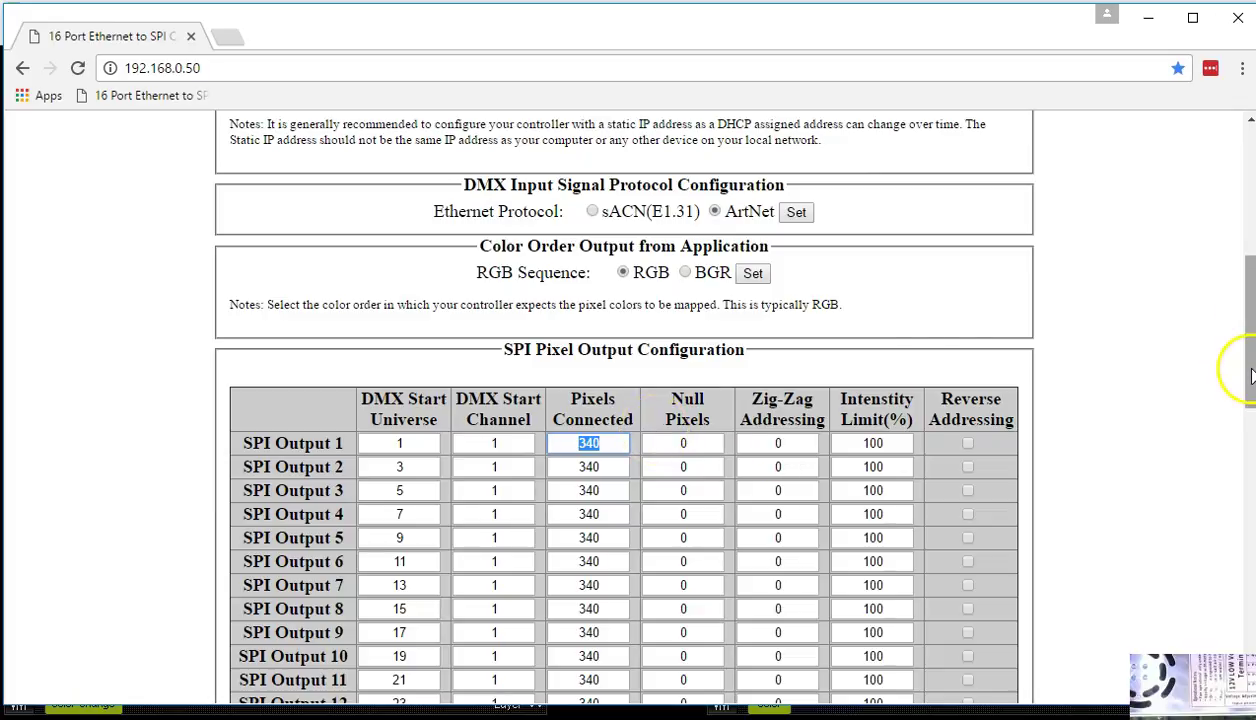
drag(1250, 370, 1218, 200)
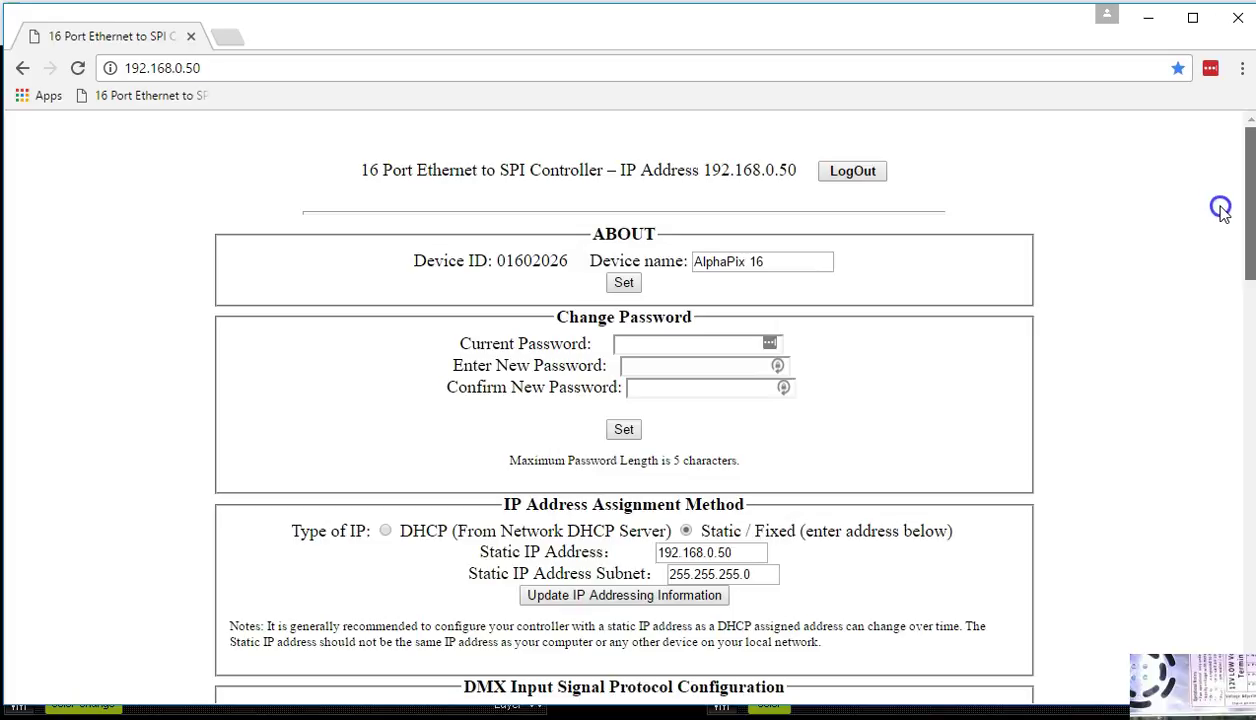
drag(1220, 205, 1221, 206)
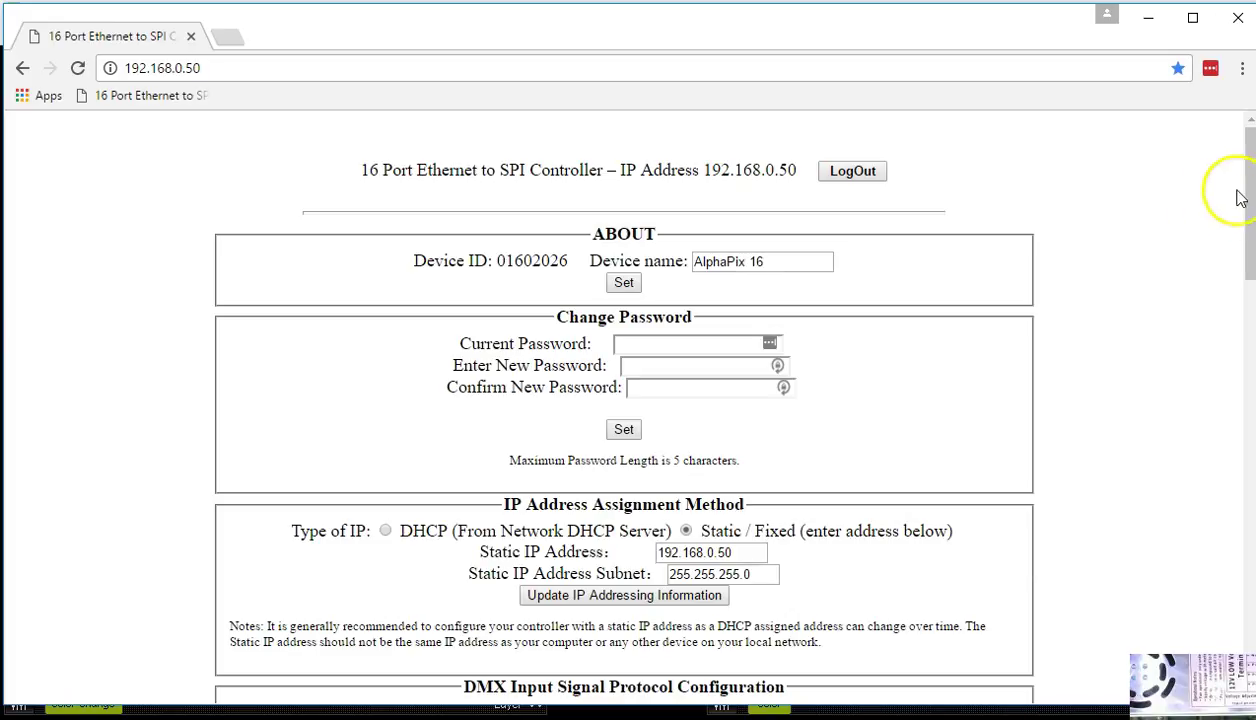
scroll(1240, 197, down, 3)
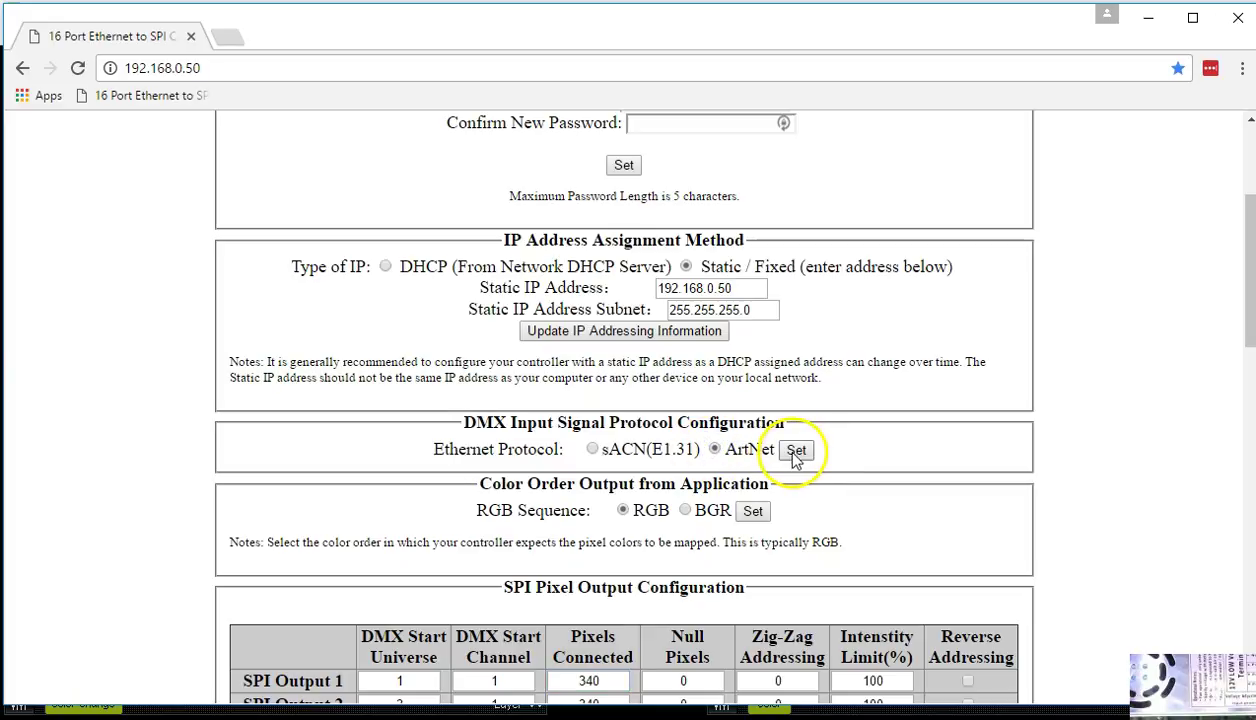
drag(1247, 312, 1211, 471)
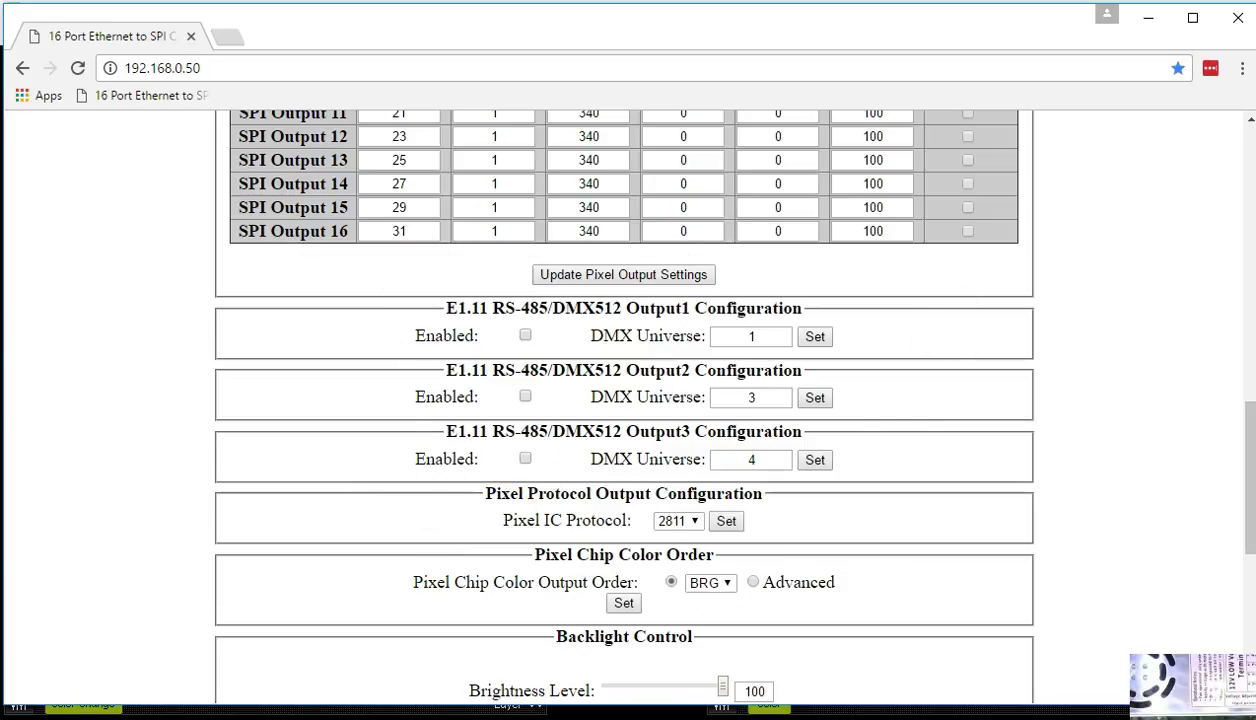
click(1148, 18)
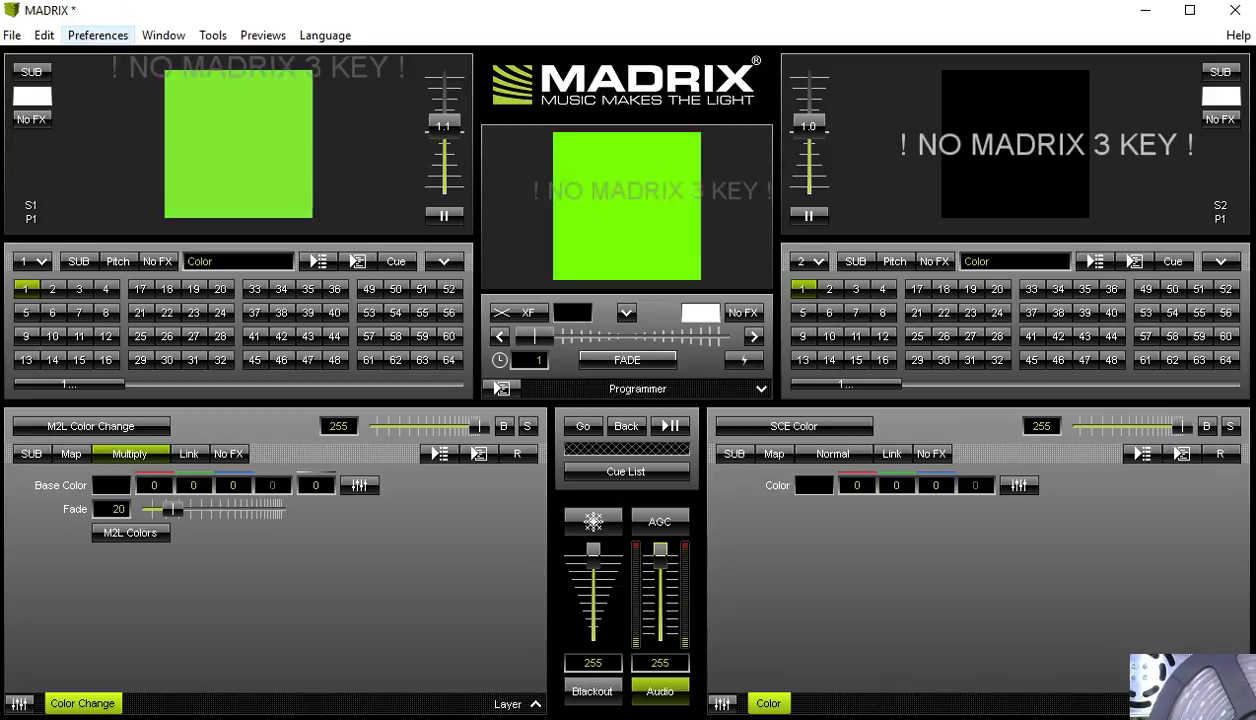
Add a new direct-IP Art-Net device from Preferences > Device Manager's Art-Net list
click(106, 38)
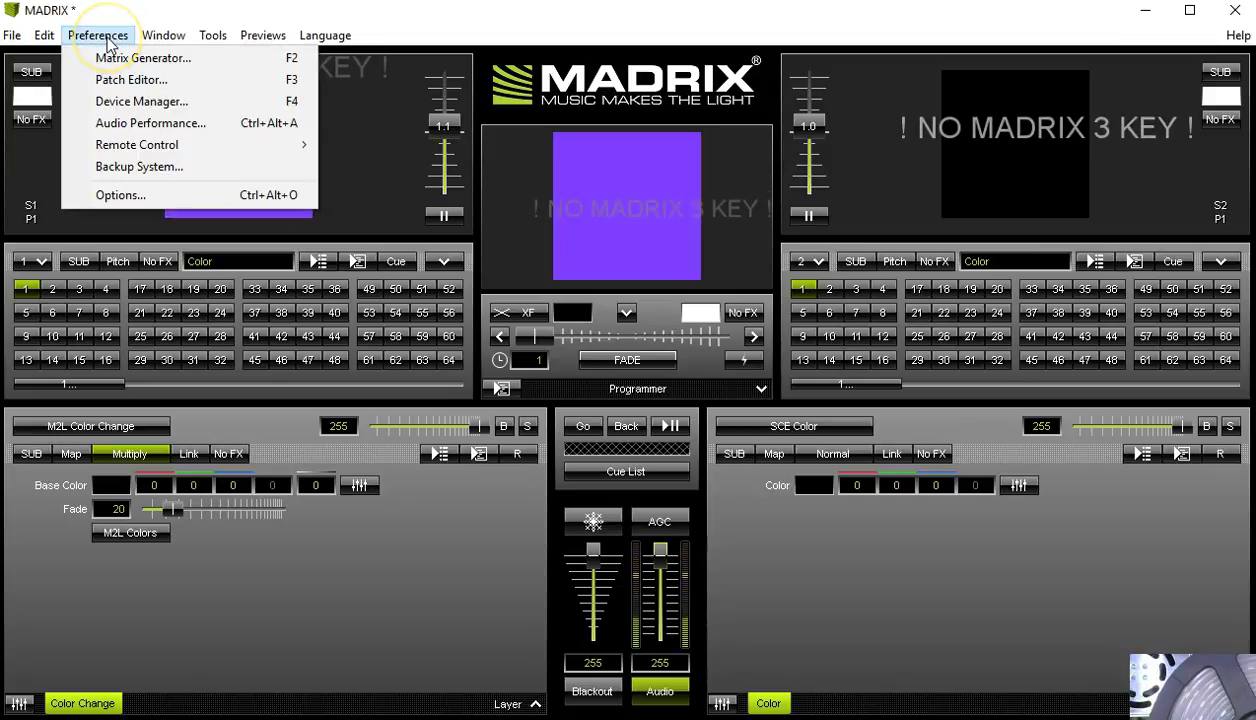
click(137, 101)
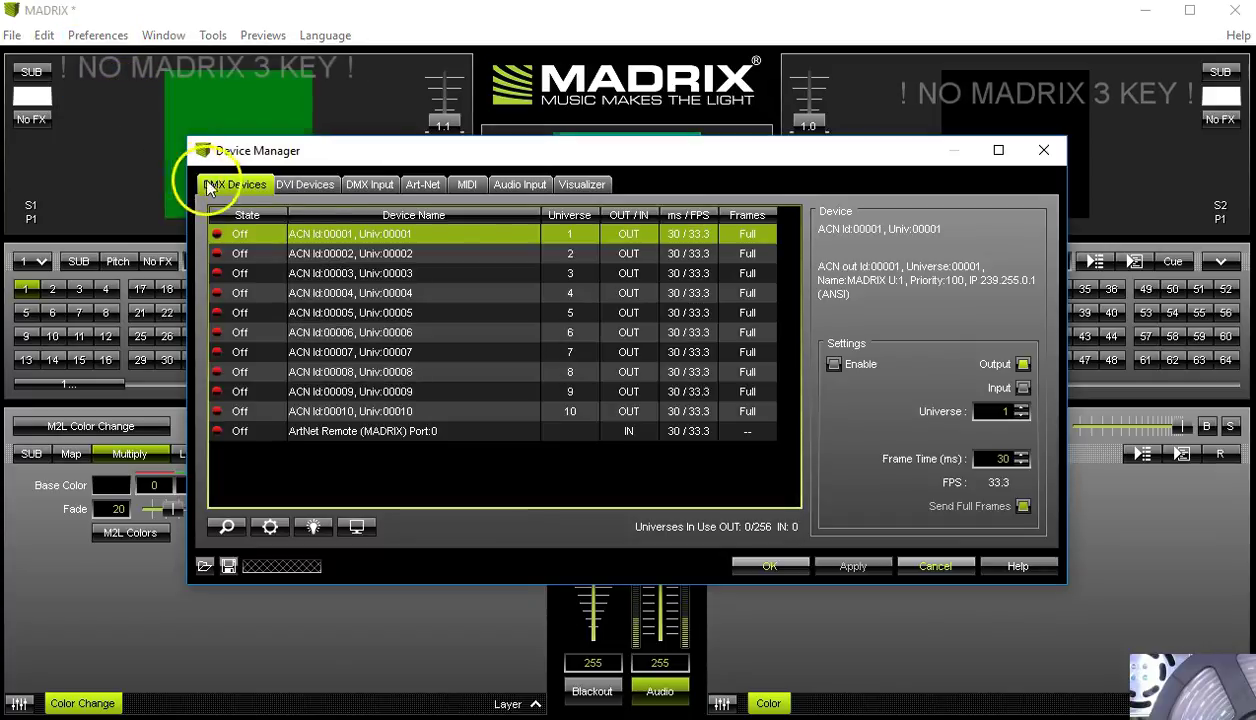
click(424, 190)
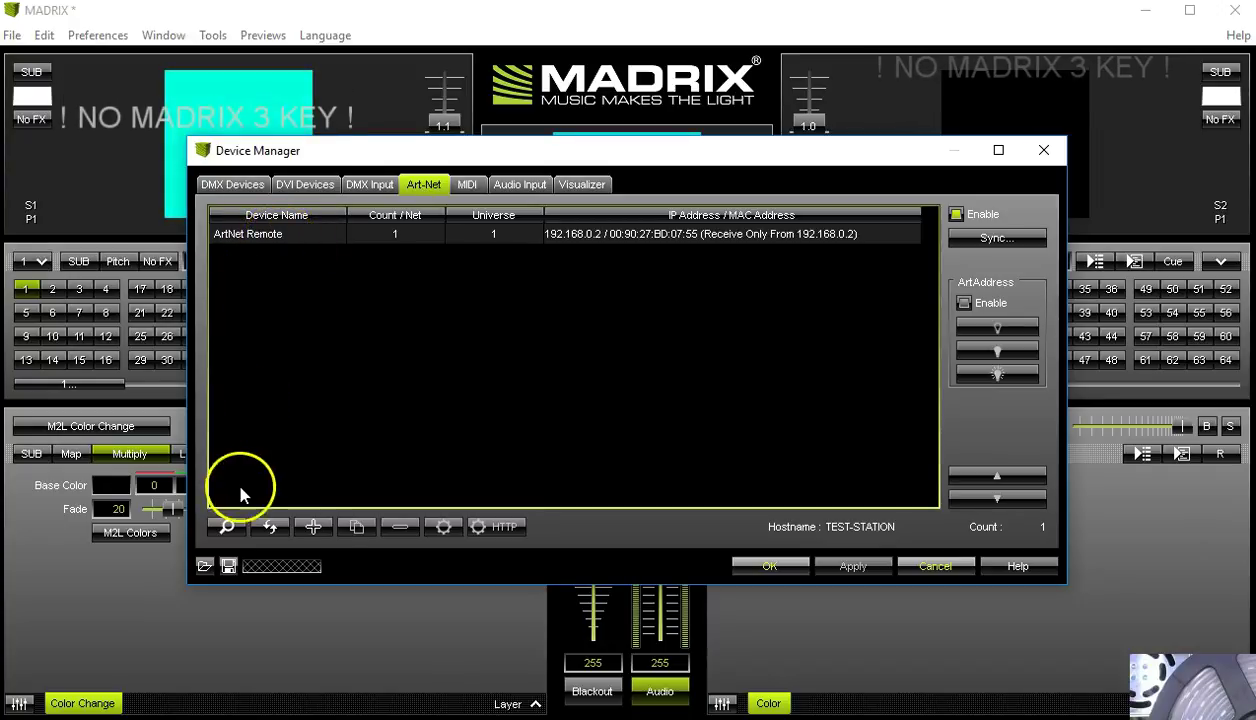
click(313, 528)
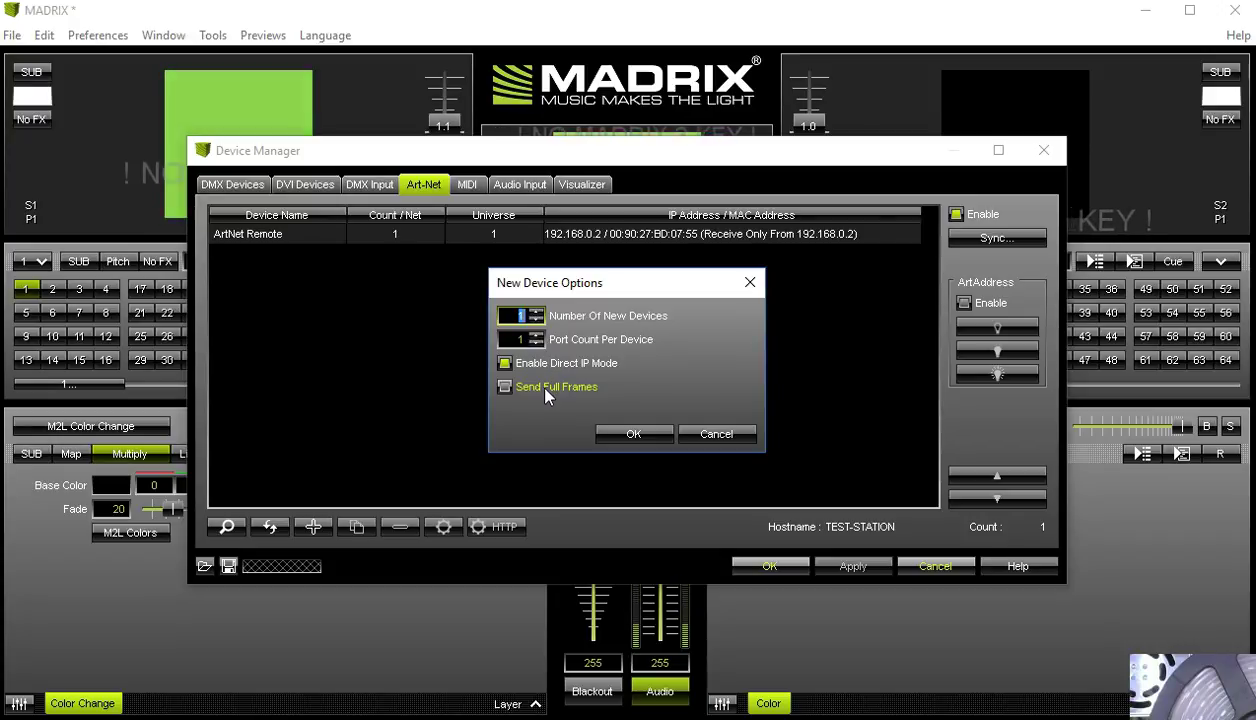
click(632, 436)
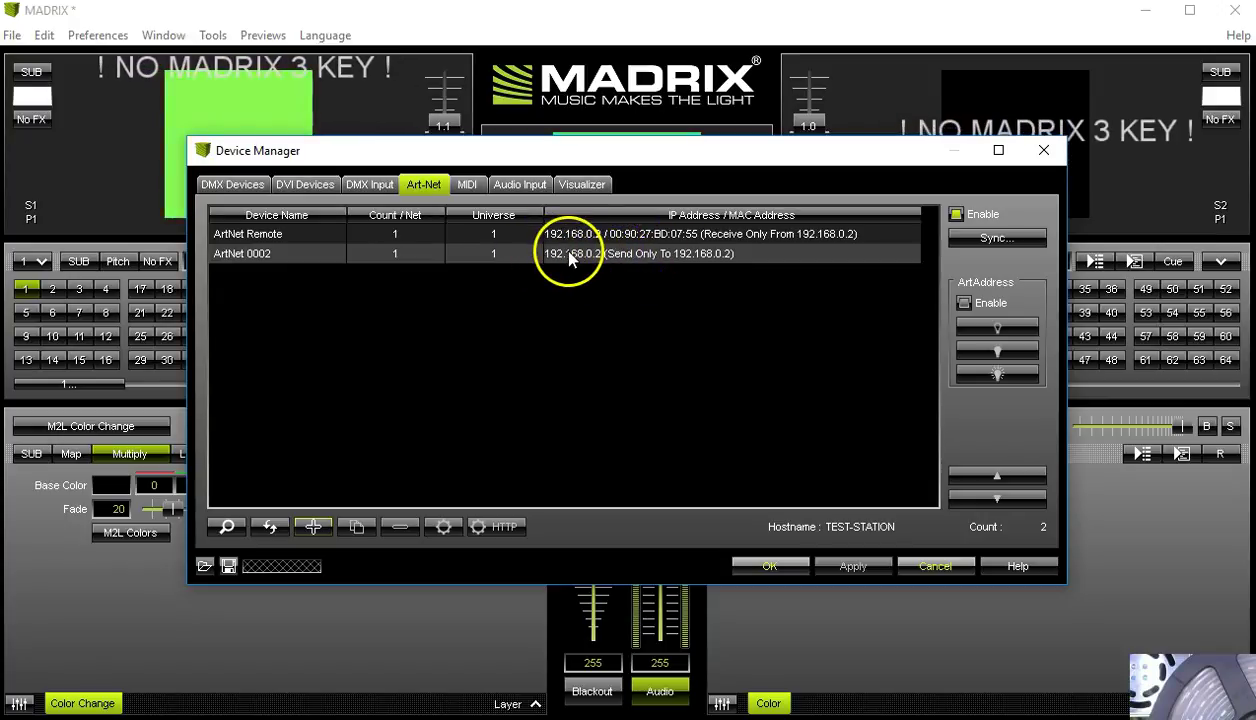
Open ArtNet 0002's configuration and change its target IP's last octet to 50
click(234, 185)
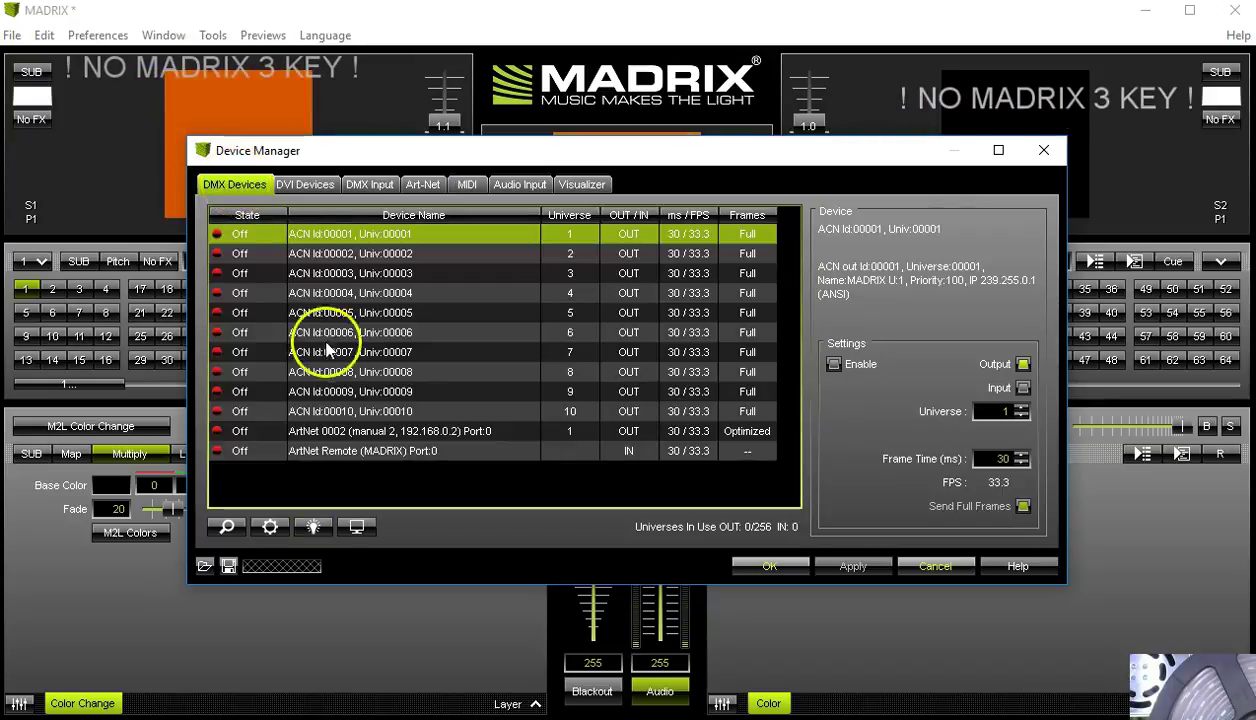
click(320, 434)
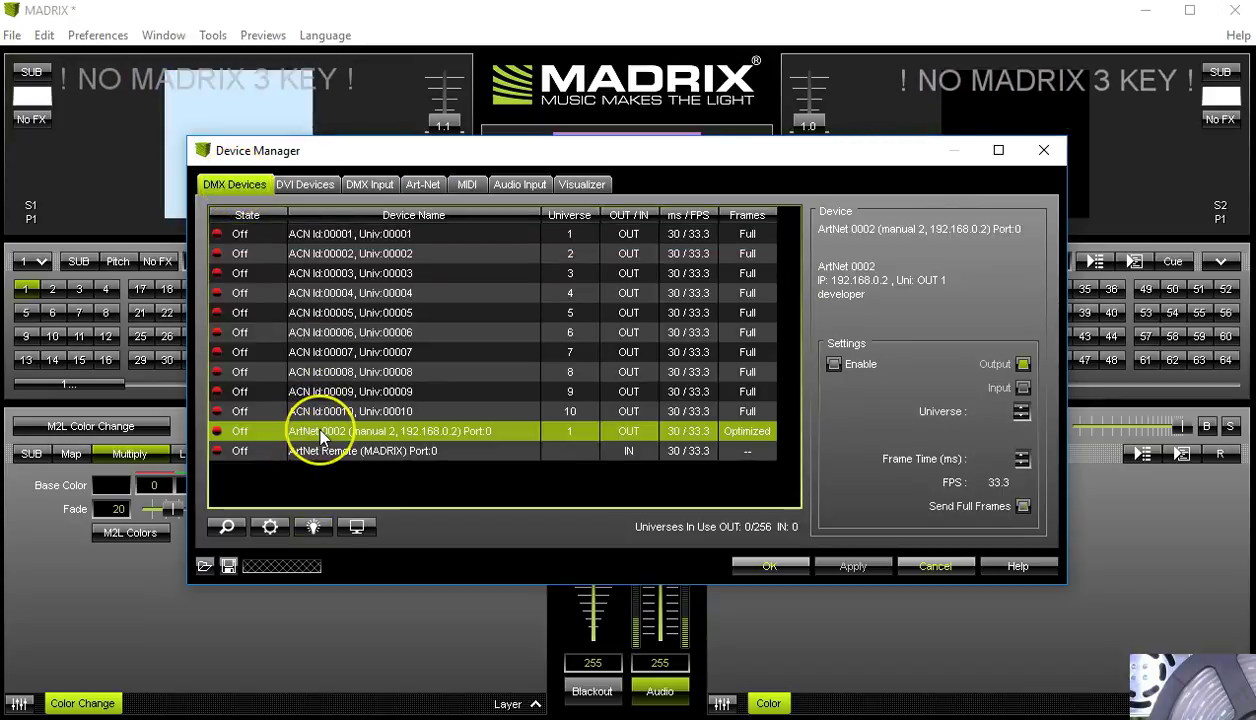
double_click(320, 434)
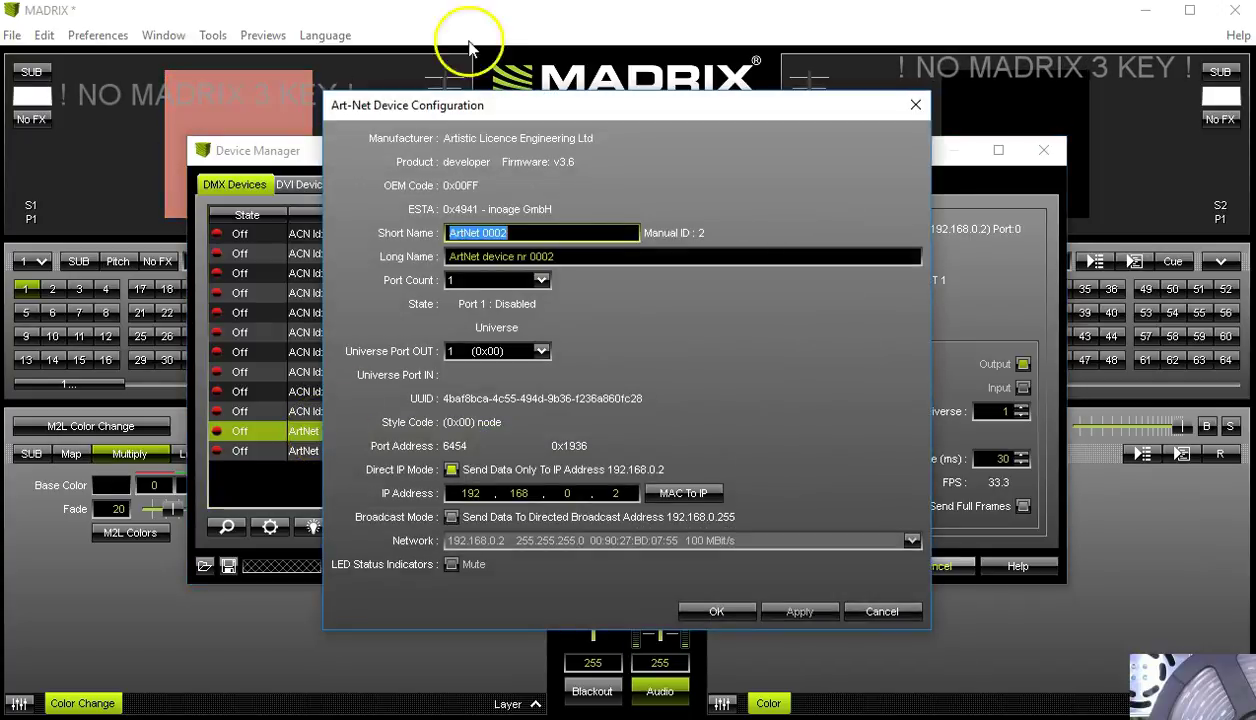
drag(513, 119, 832, 85)
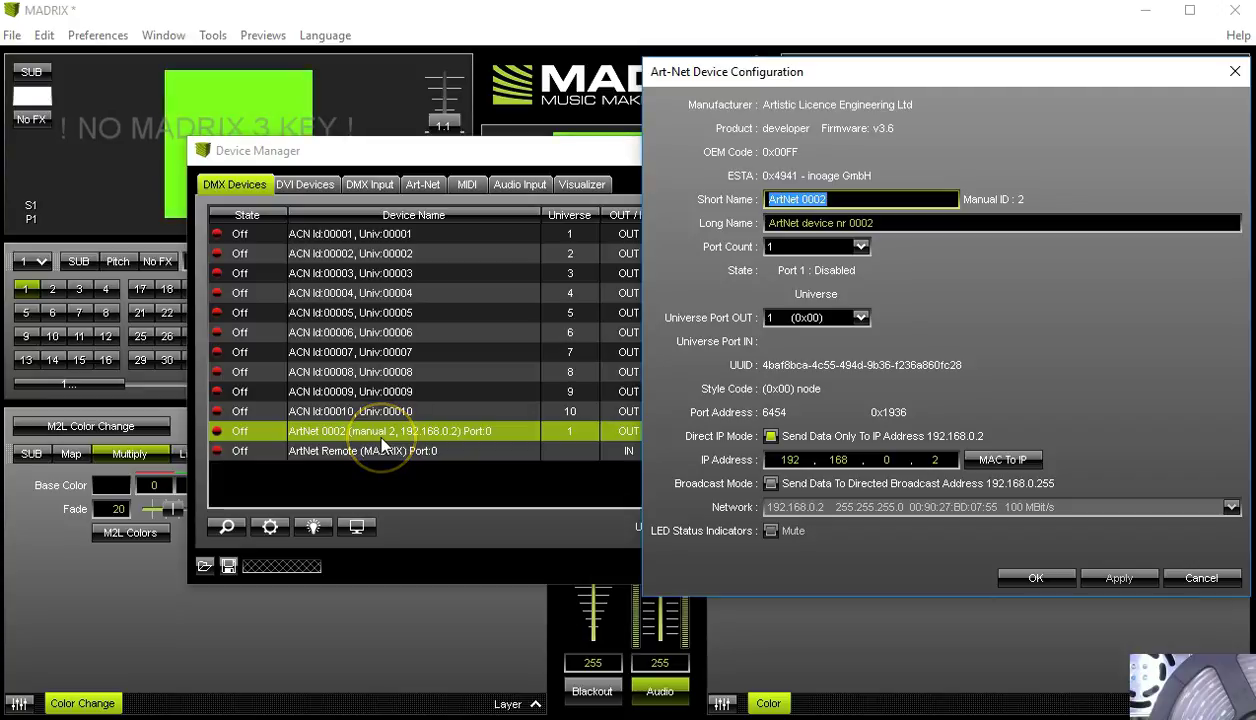
click(935, 459)
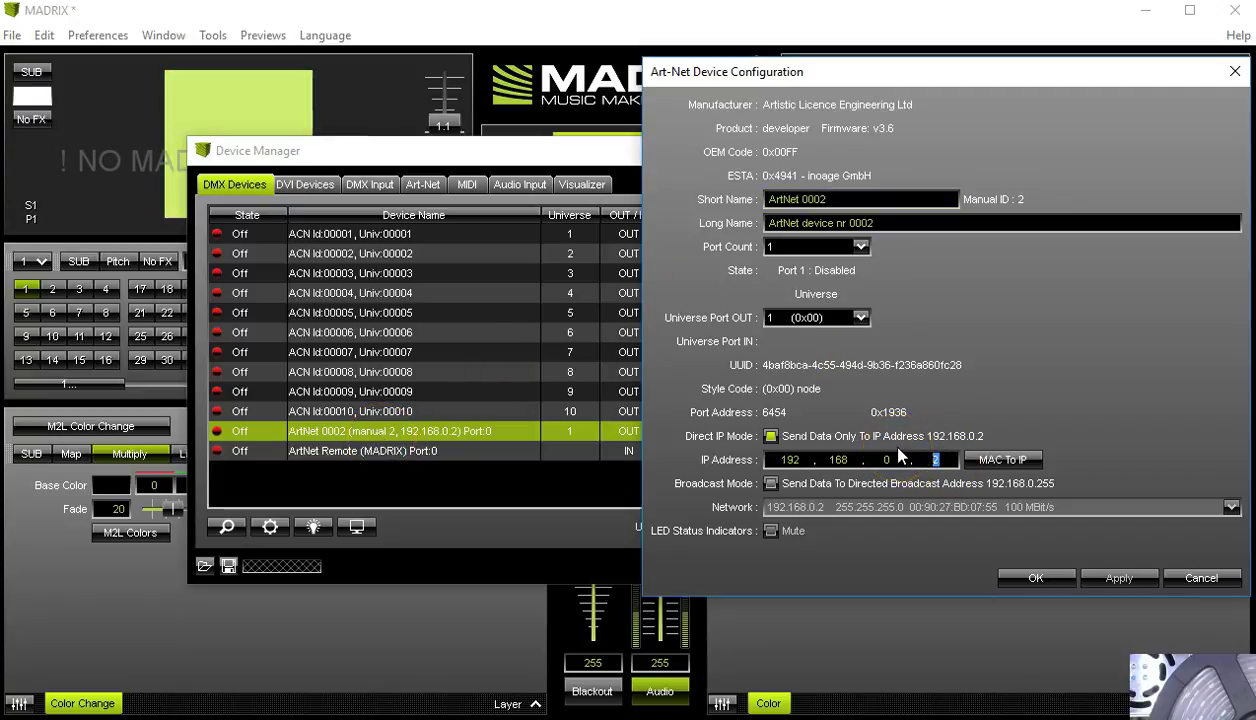
text(50)
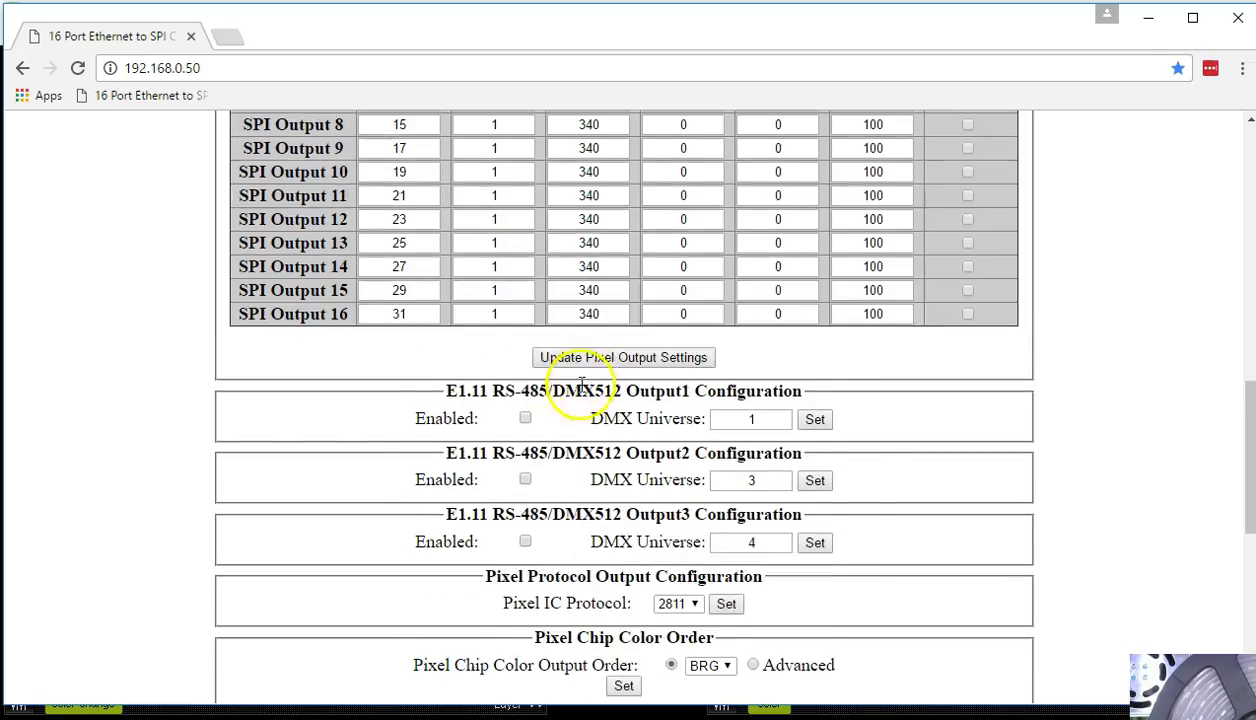
Confirm the controller's static IP is 192.168.0.50, then go back to MADRIX
scroll(580, 385, up, 8)
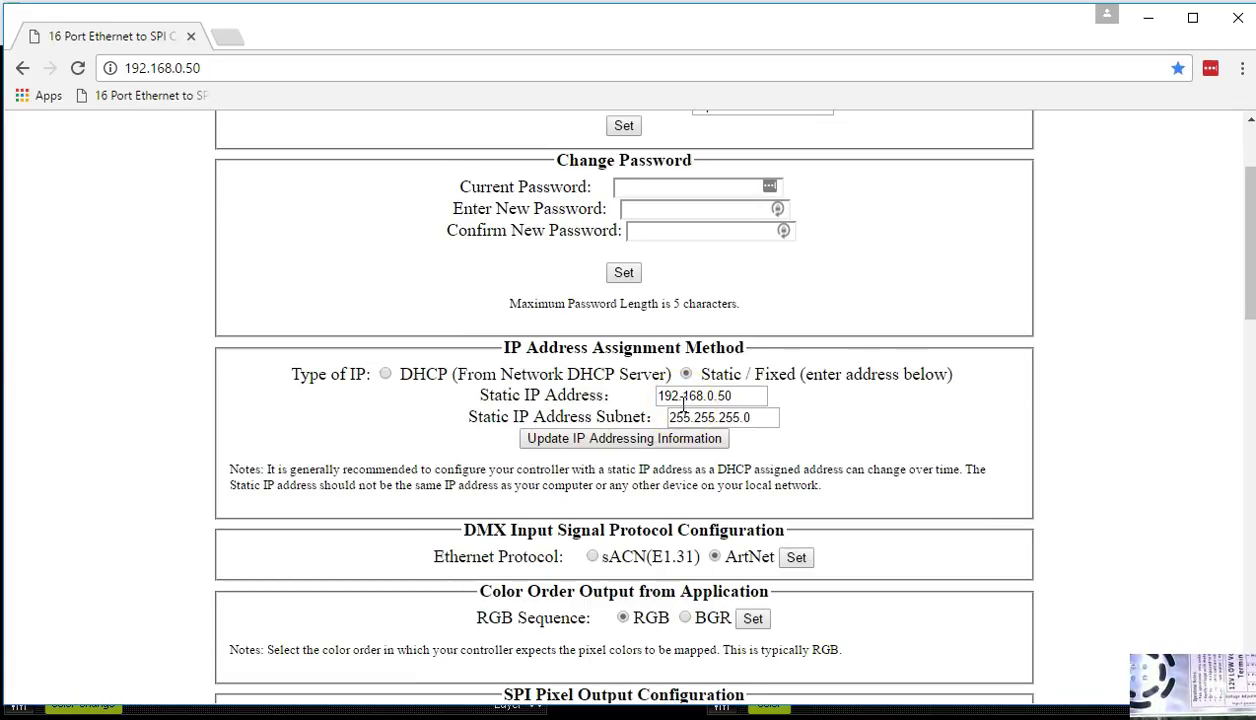
double_click(752, 399)
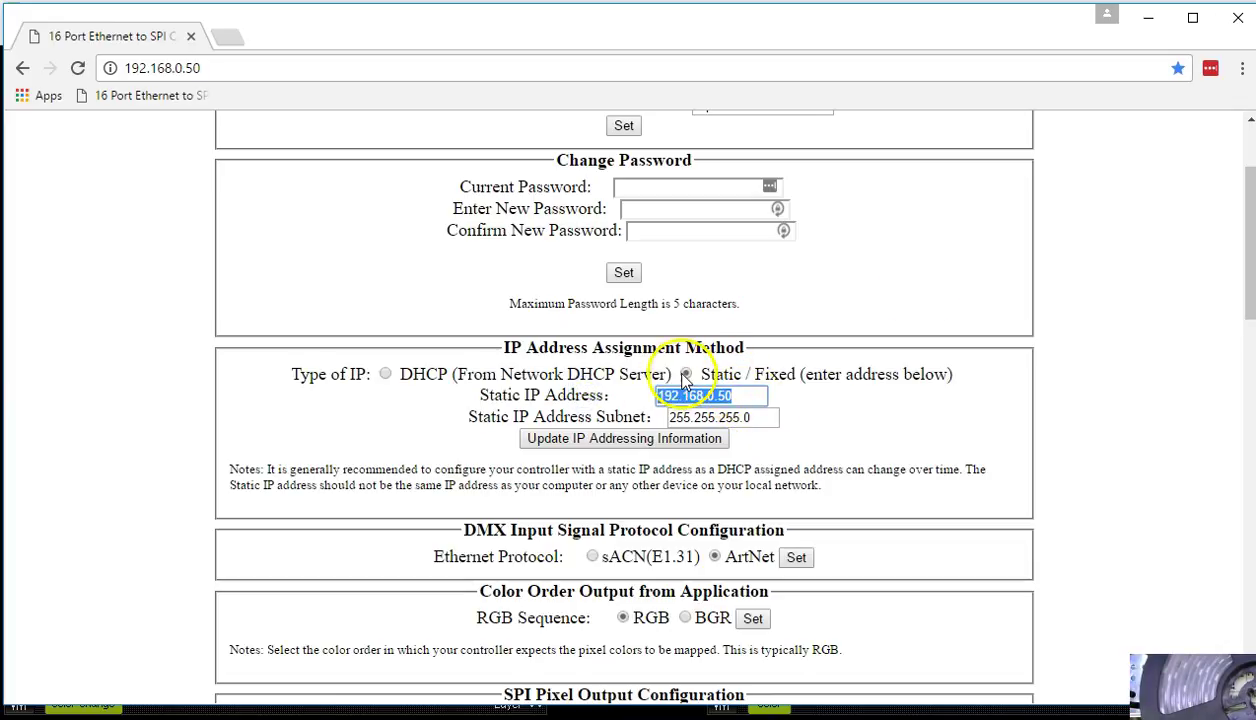
click(1152, 18)
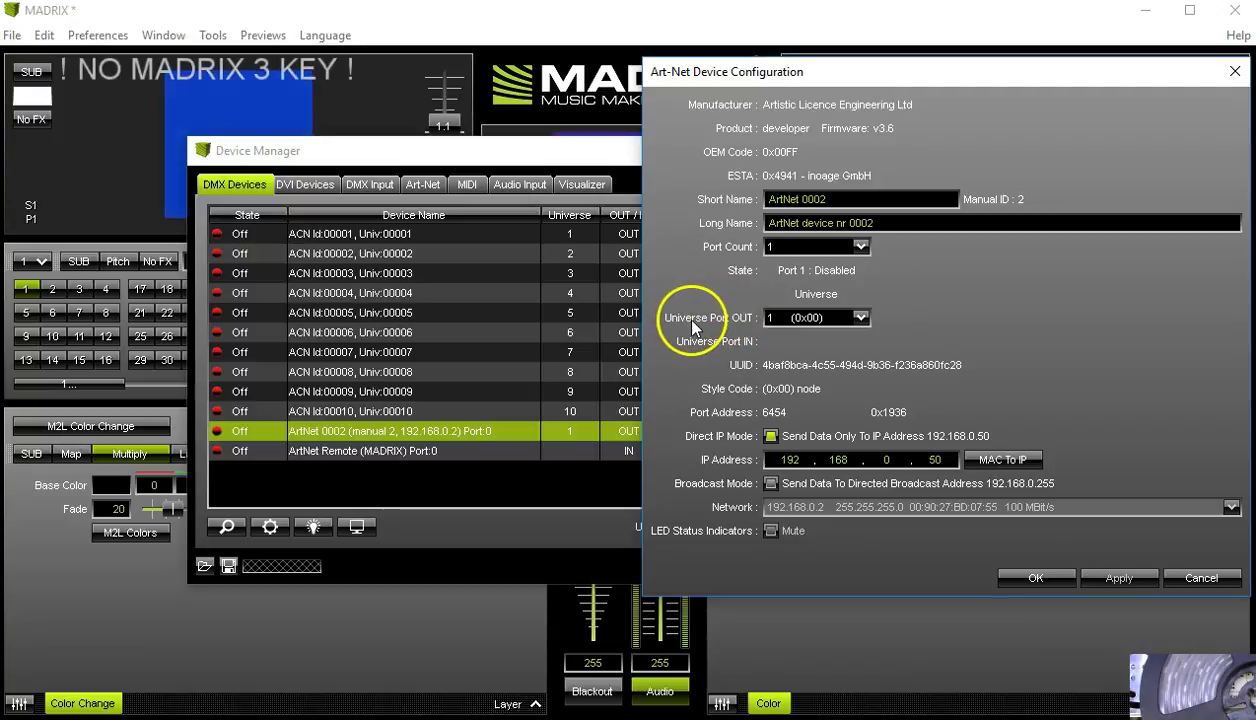
Leave ArtNet 0002's Universe Port OUT at 1 (0x00)
click(860, 318)
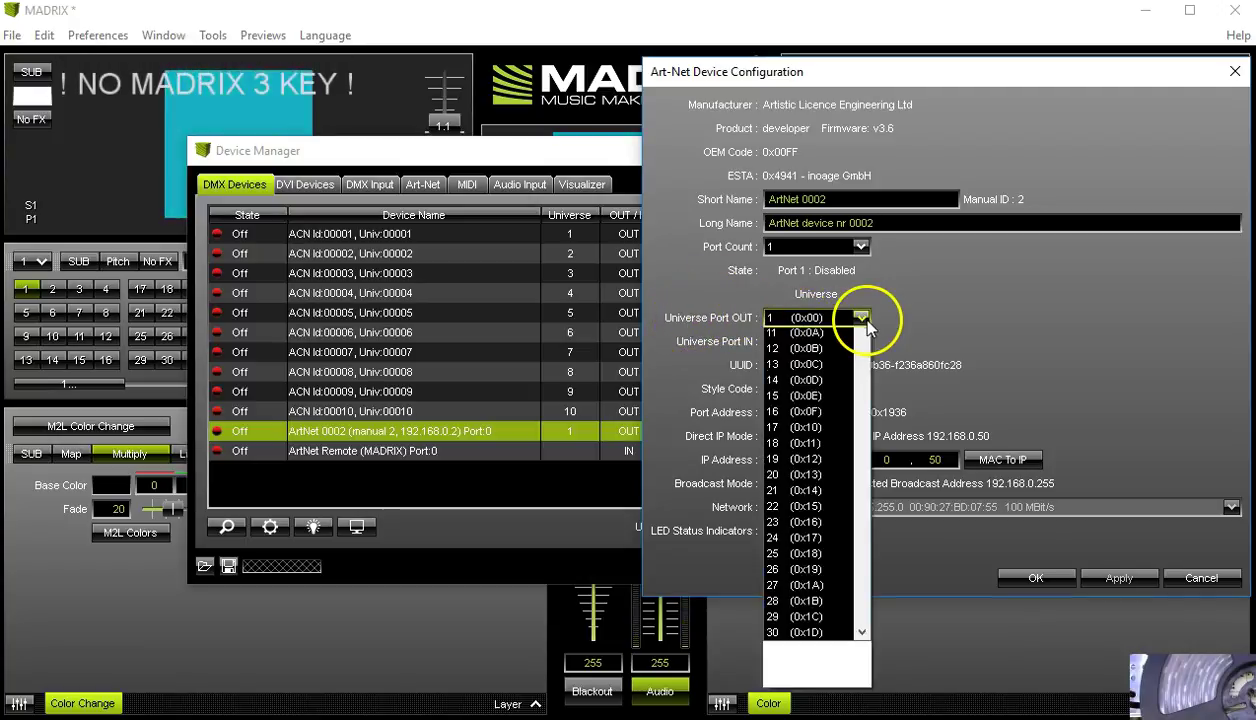
click(866, 320)
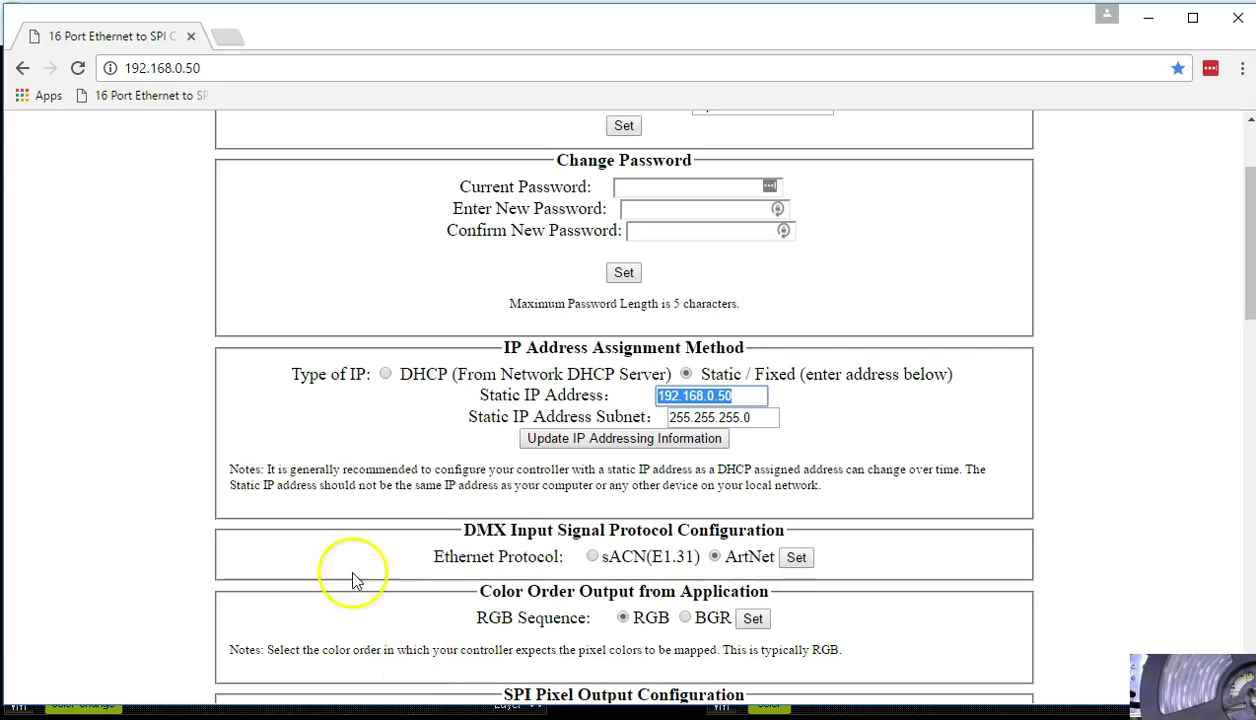
Scroll the SPI Pixel Output table to check SPI Output 1's DMX Start Universe is 1
scroll(354, 560, down, 3)
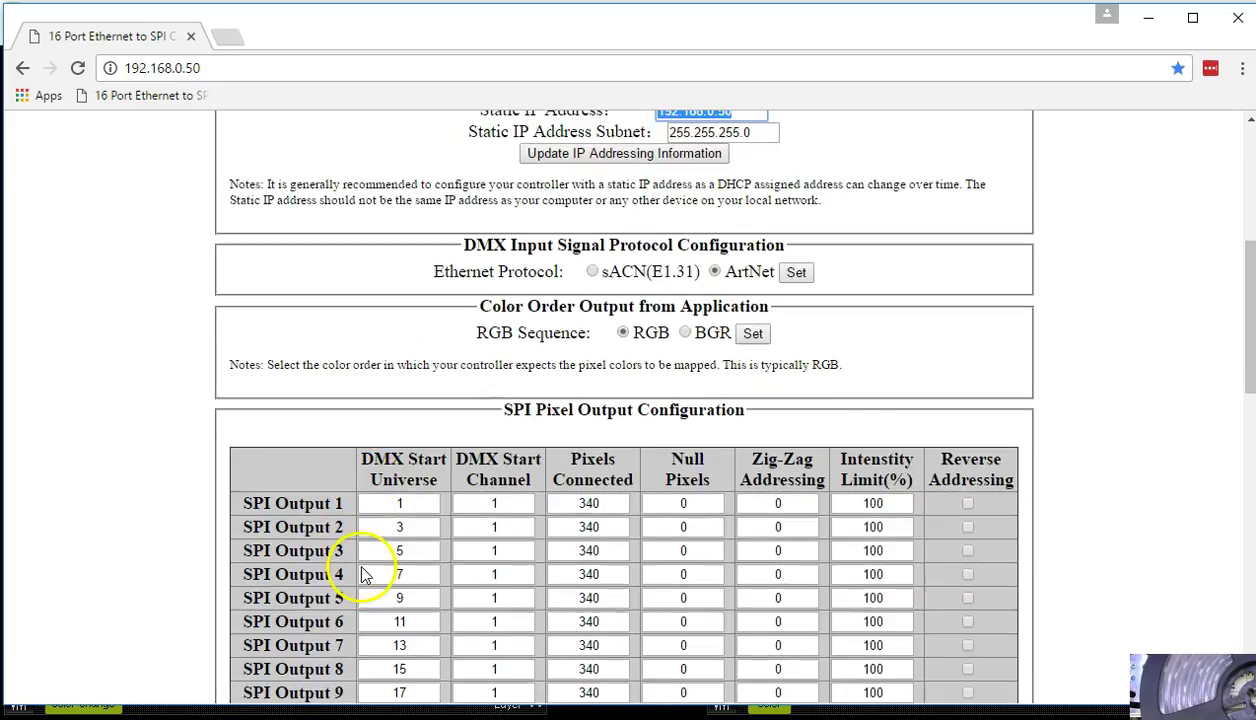
scroll(362, 574, down, 1)
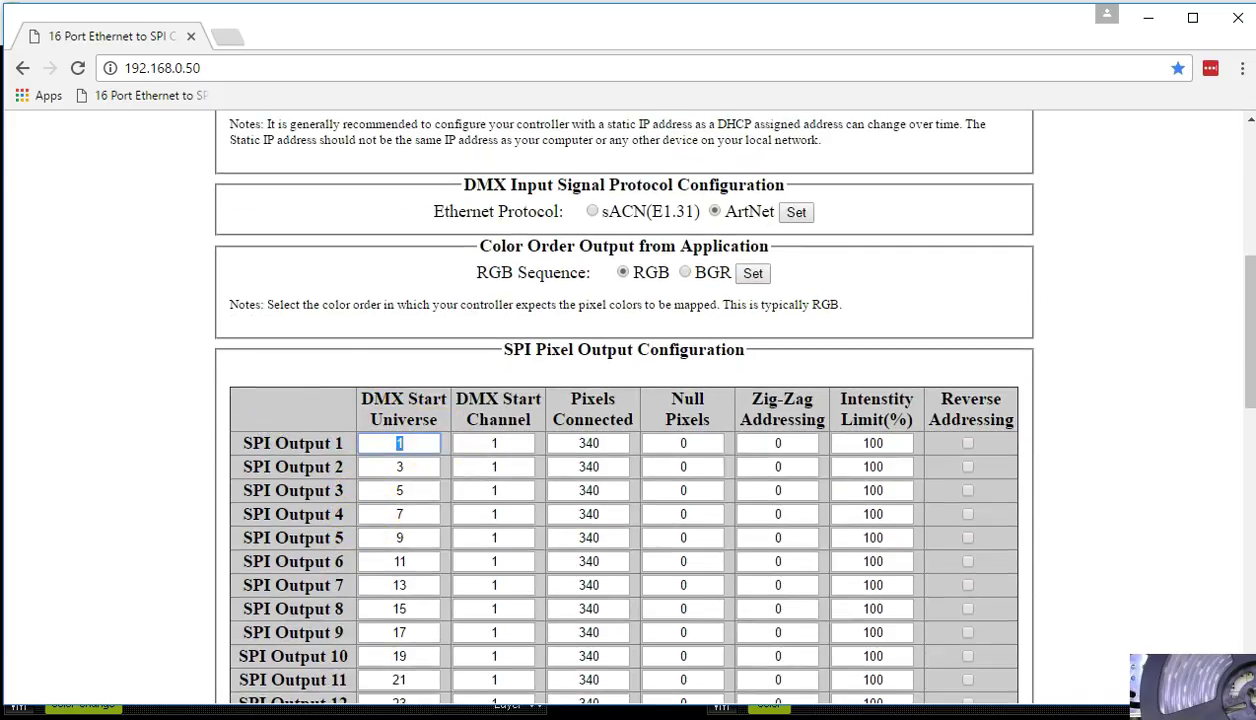
click(1153, 28)
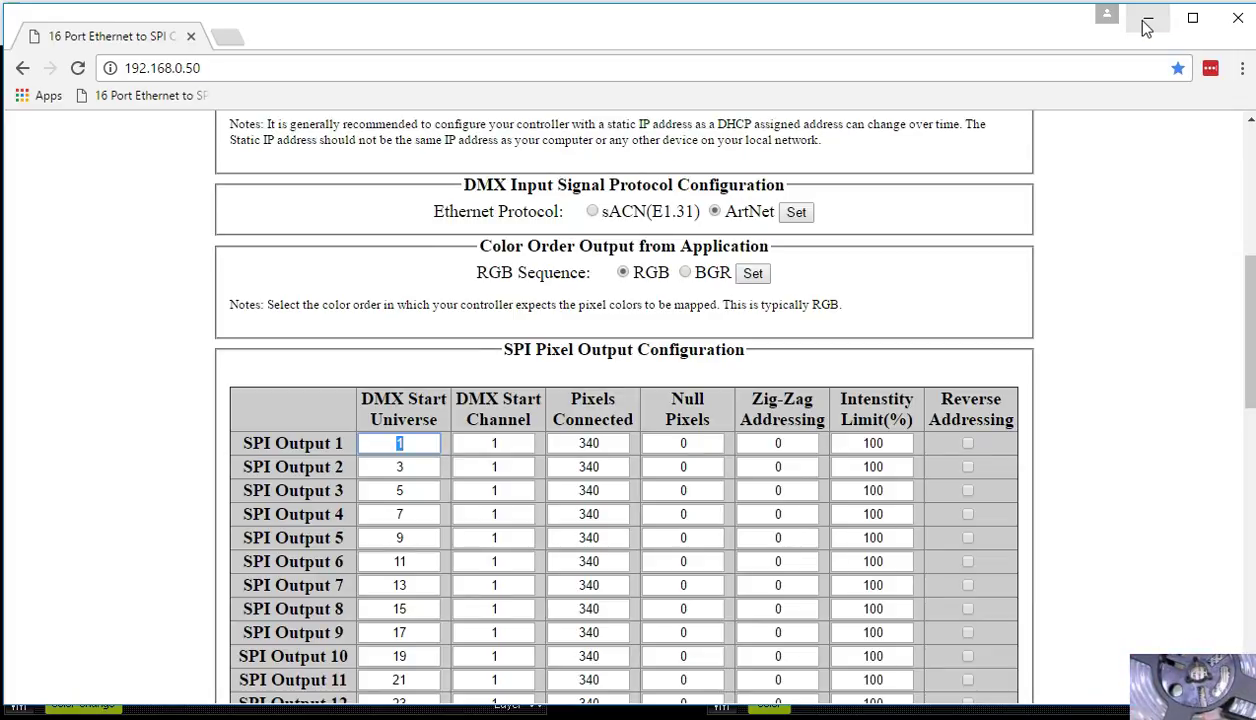
Back in MADRIX, accept the Art-Net Device Configuration and Device Manager with OK
click(1146, 28)
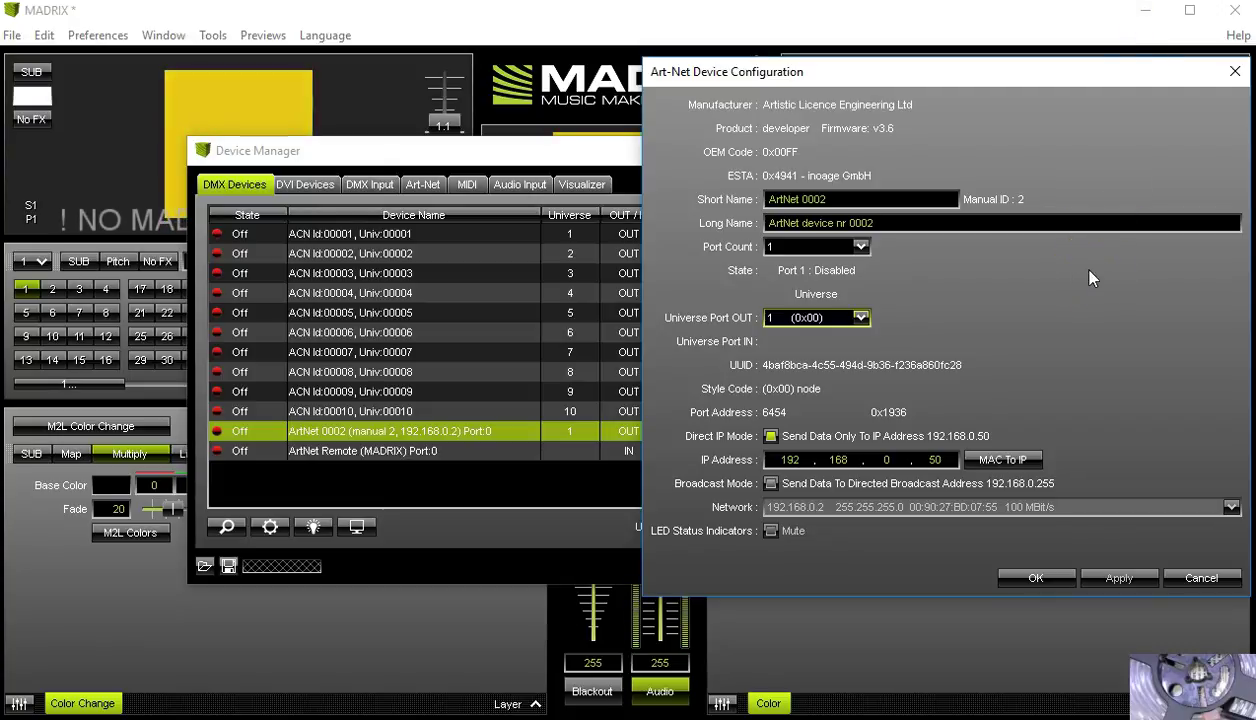
click(1040, 580)
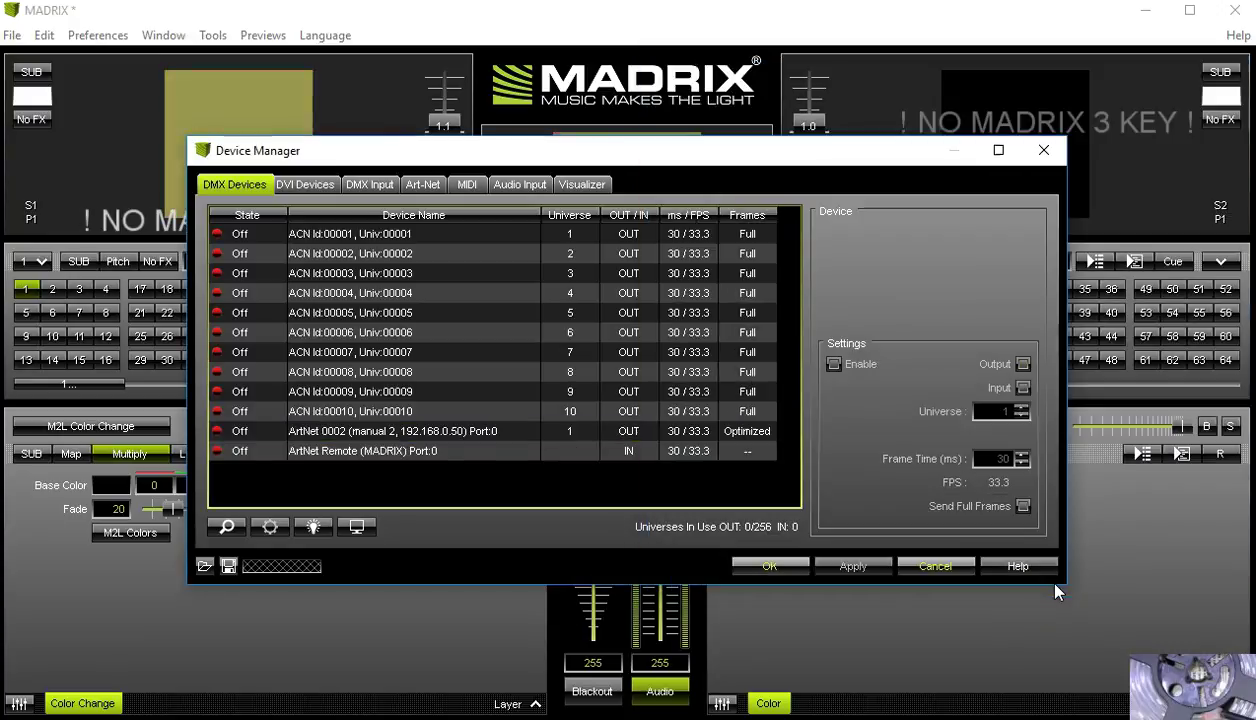
click(765, 568)
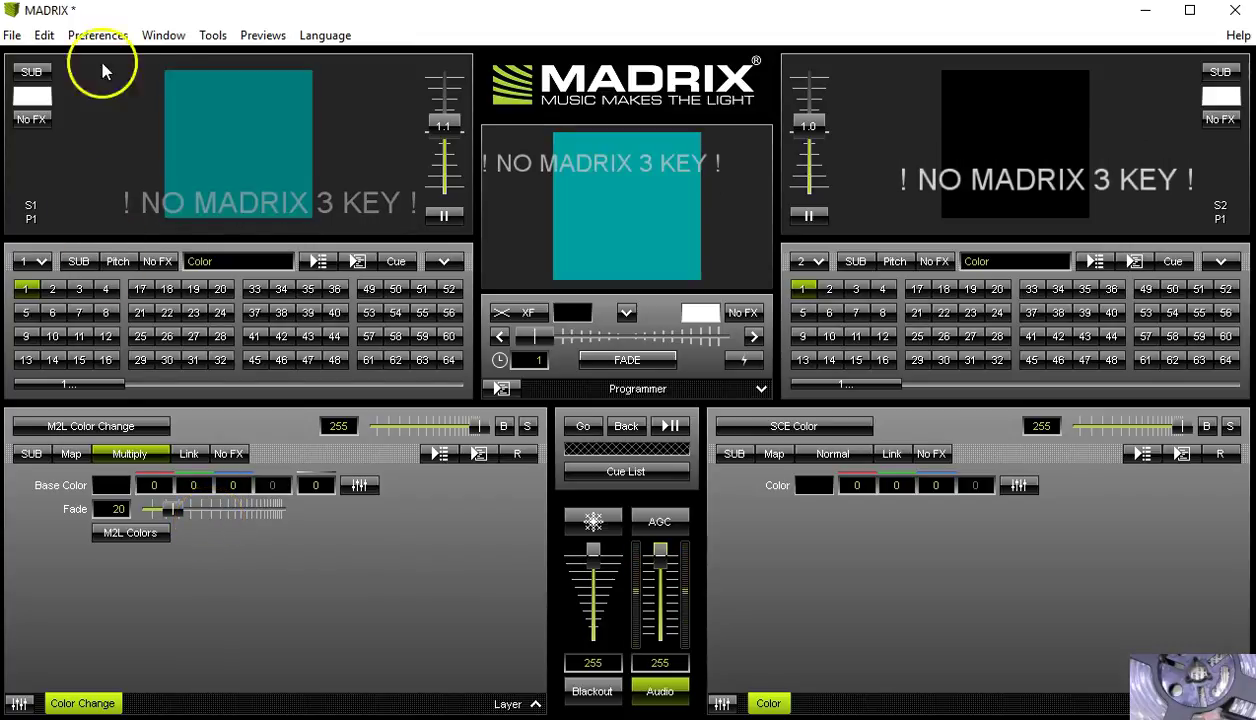
Tick Enable for ArtNet 0002 in the Device Manager and close it with OK
click(110, 33)
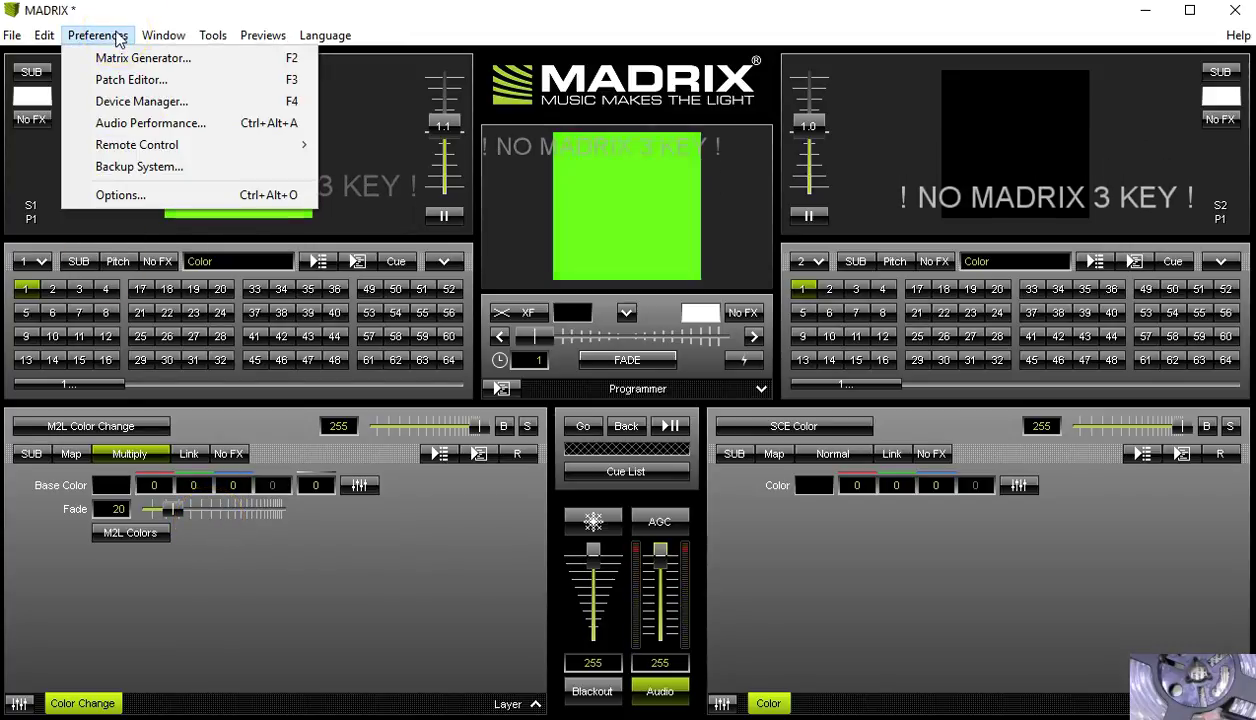
click(141, 102)
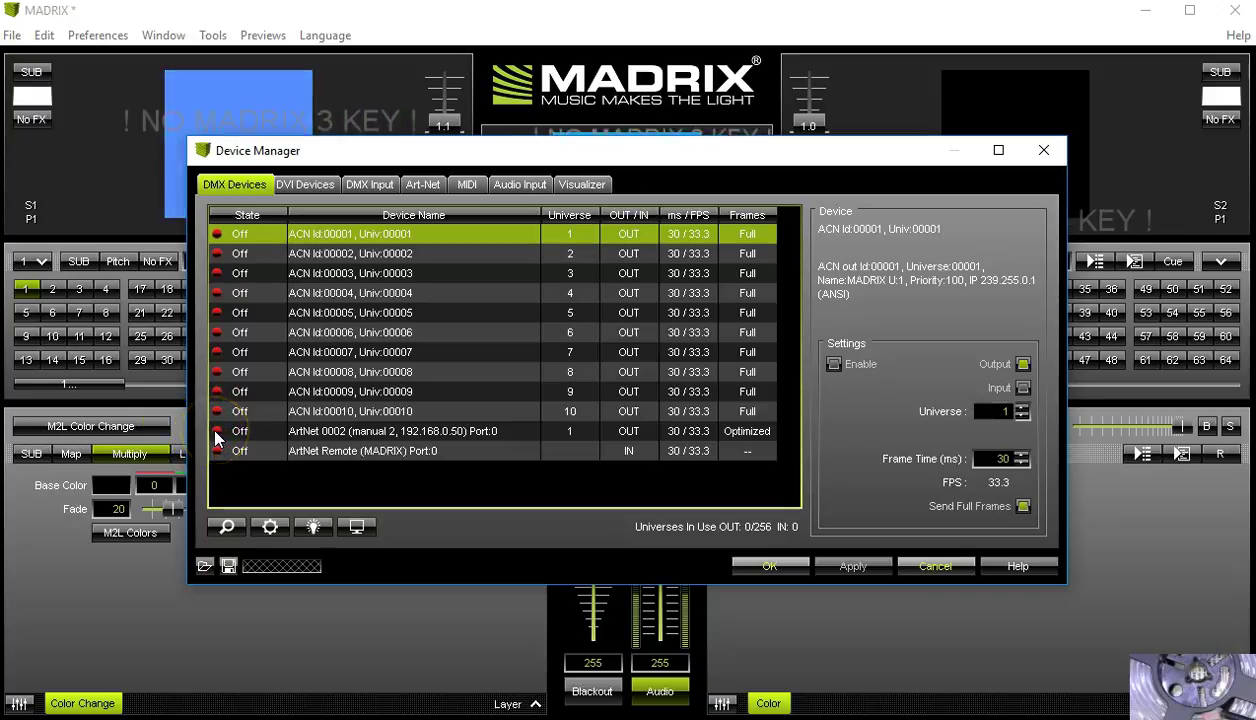
click(215, 431)
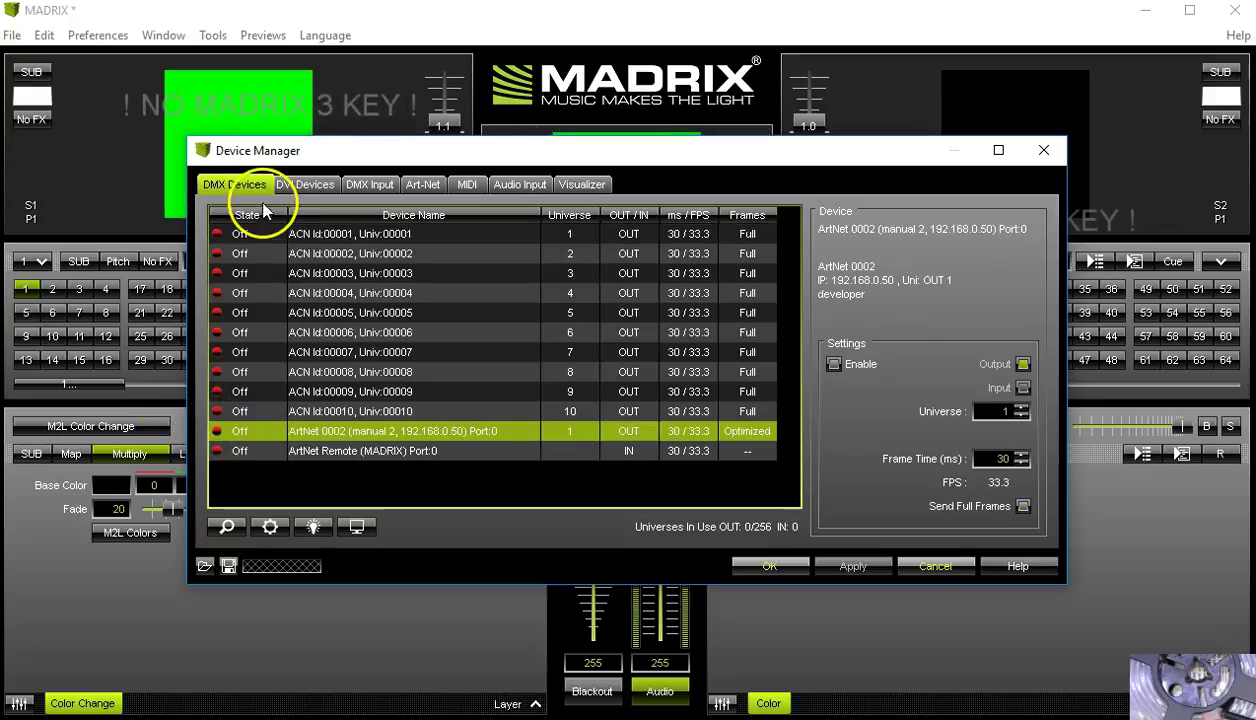
click(834, 364)
click(795, 568)
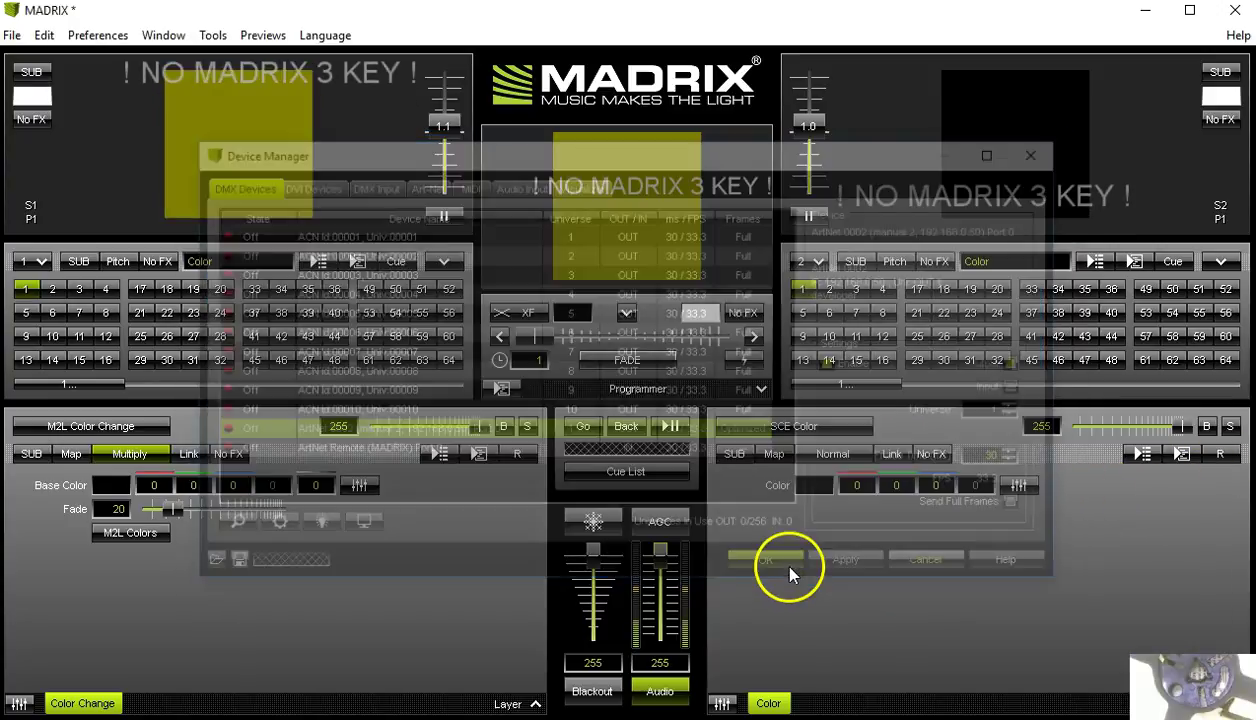